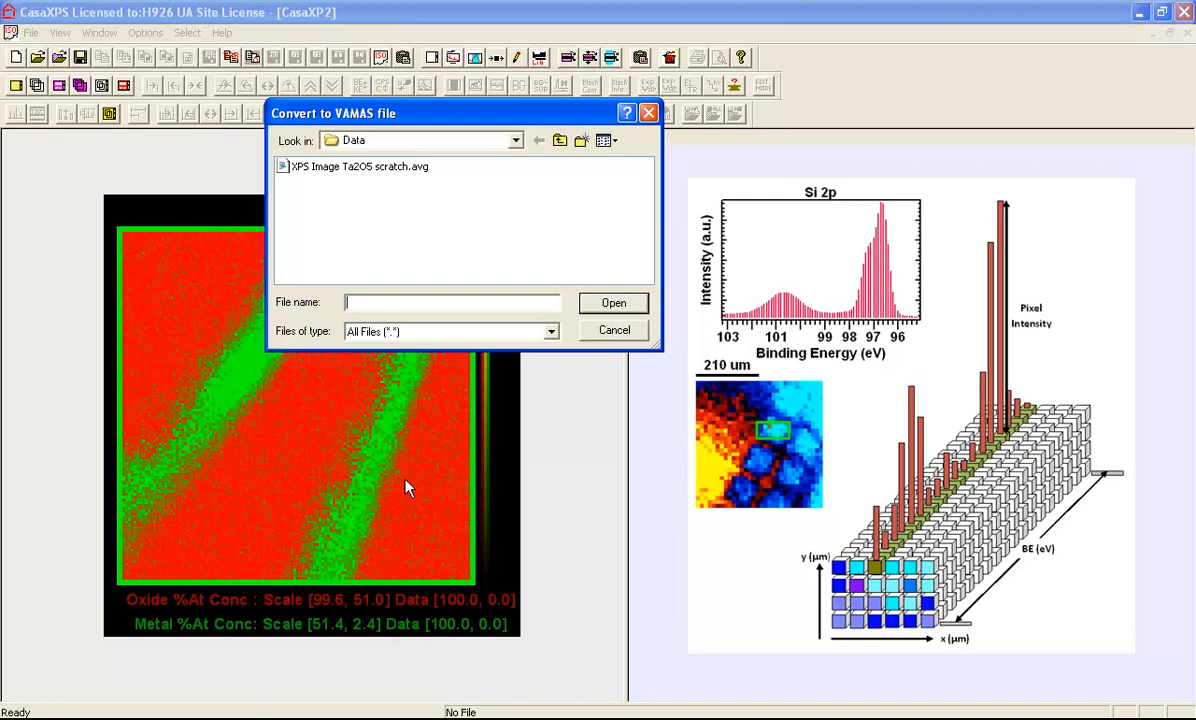
Step: Convert the XPS image data in the Data folder to a VAMAS file named Ta2O5-maps.ith and check that folder's contents
click(368, 302)
text(Ta2O5-maps.ith)
click(616, 307)
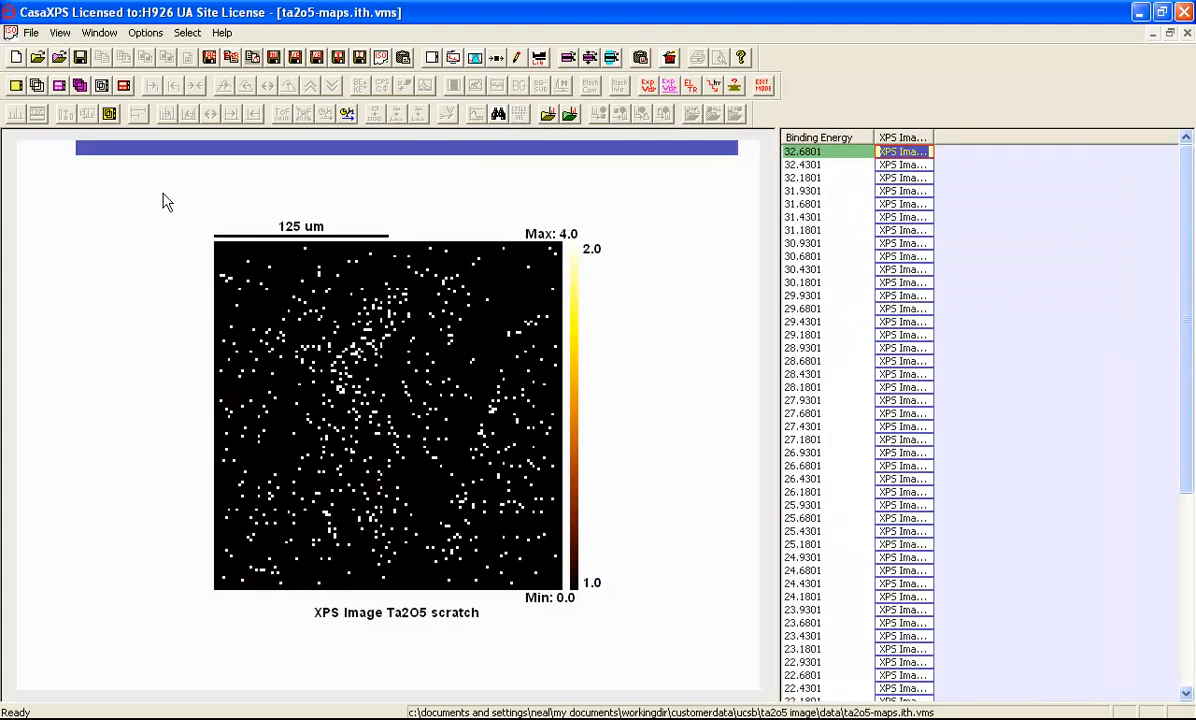
click(58, 57)
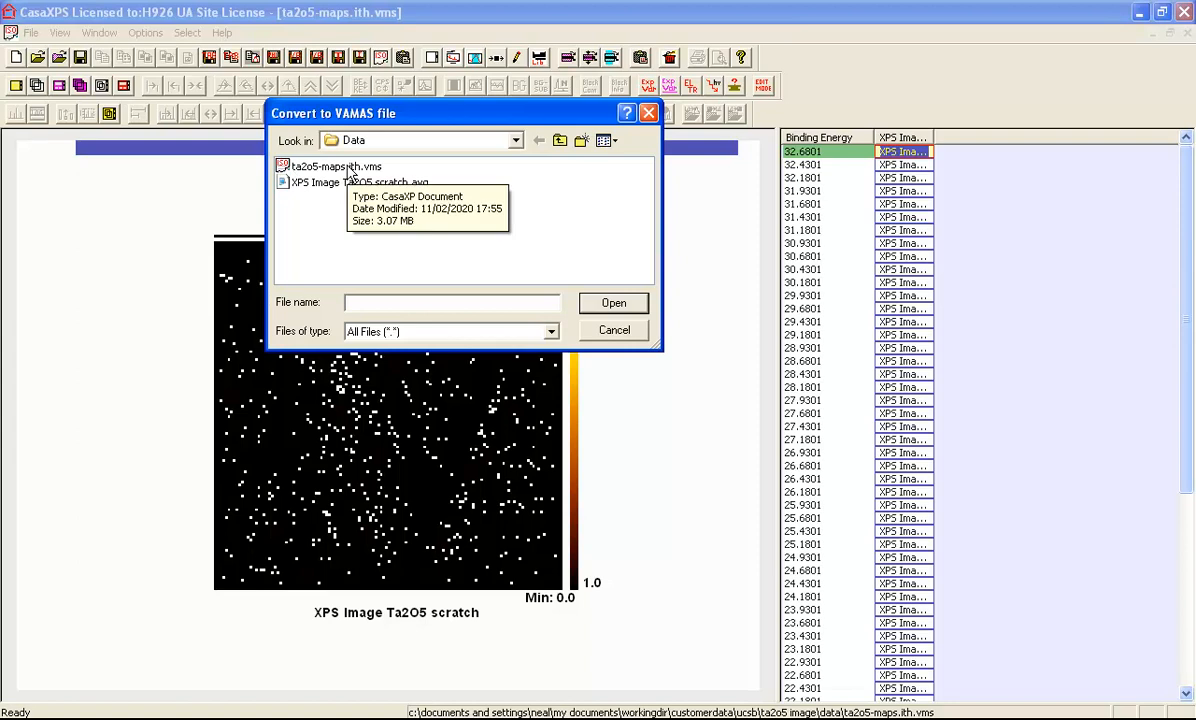
click(648, 113)
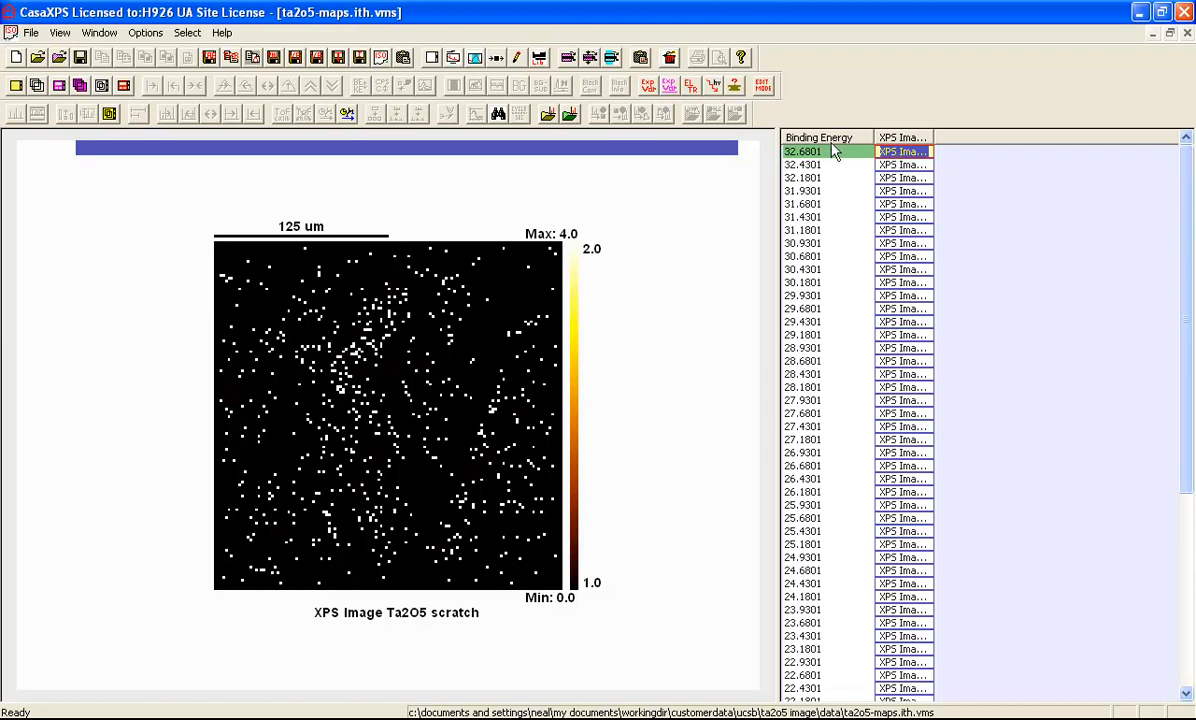
Step: Examine the Ta2O5 scratch images one after another through the binding energies, starting at 32.6801
click(888, 151)
key(Down)
key(Down)
key(Down)
key(Down)
key(Down)
key(Down)
key(Down)
key(Down)
key(Down)
key(Down)
key(Down)
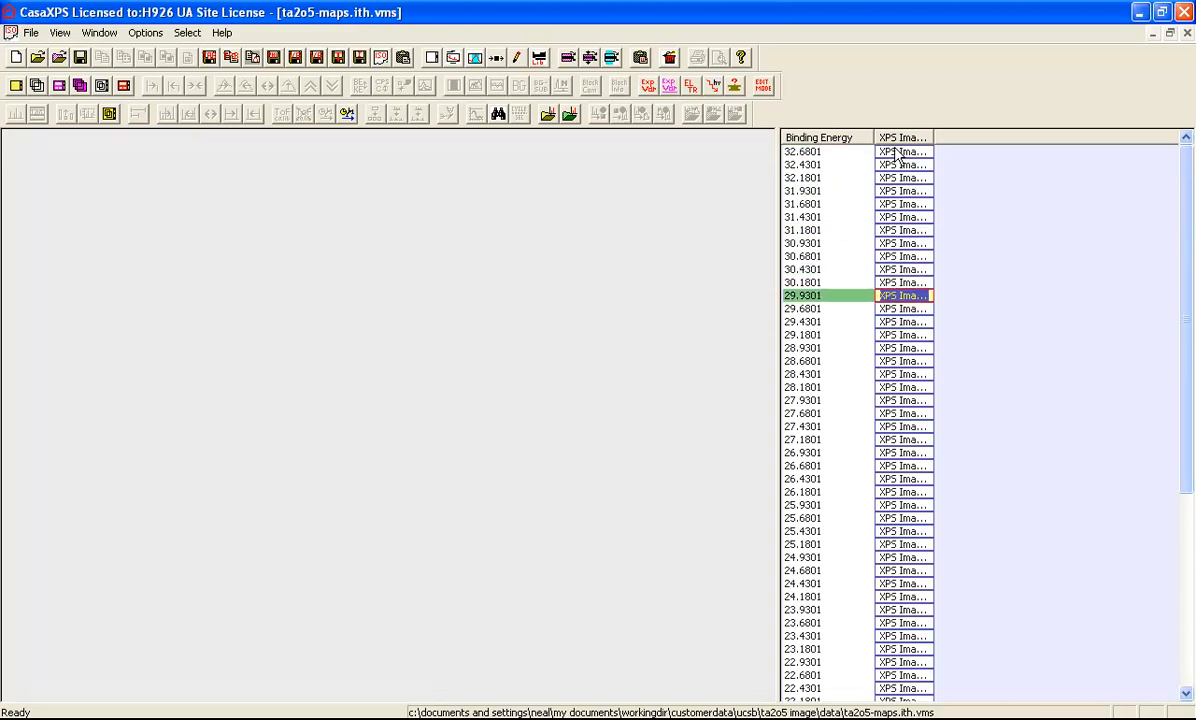
key(Down)
key(Down)
key(Down)
key(Down)
key(Down)
key(Down)
key(Down)
key(Down)
key(Down)
key(Down)
key(Down)
key(Down)
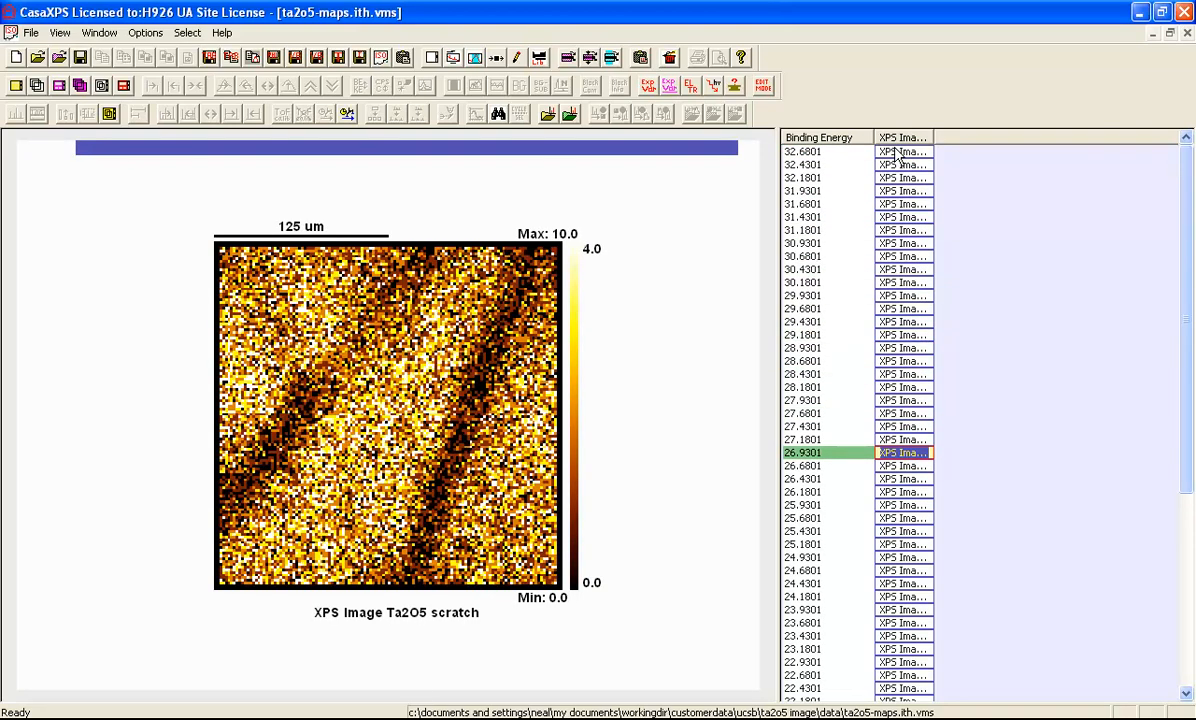
key(Down)
key(Down)
key(Down)
key(Down)
key(Down)
key(Down)
key(Down)
key(Down)
key(Down)
key(Down)
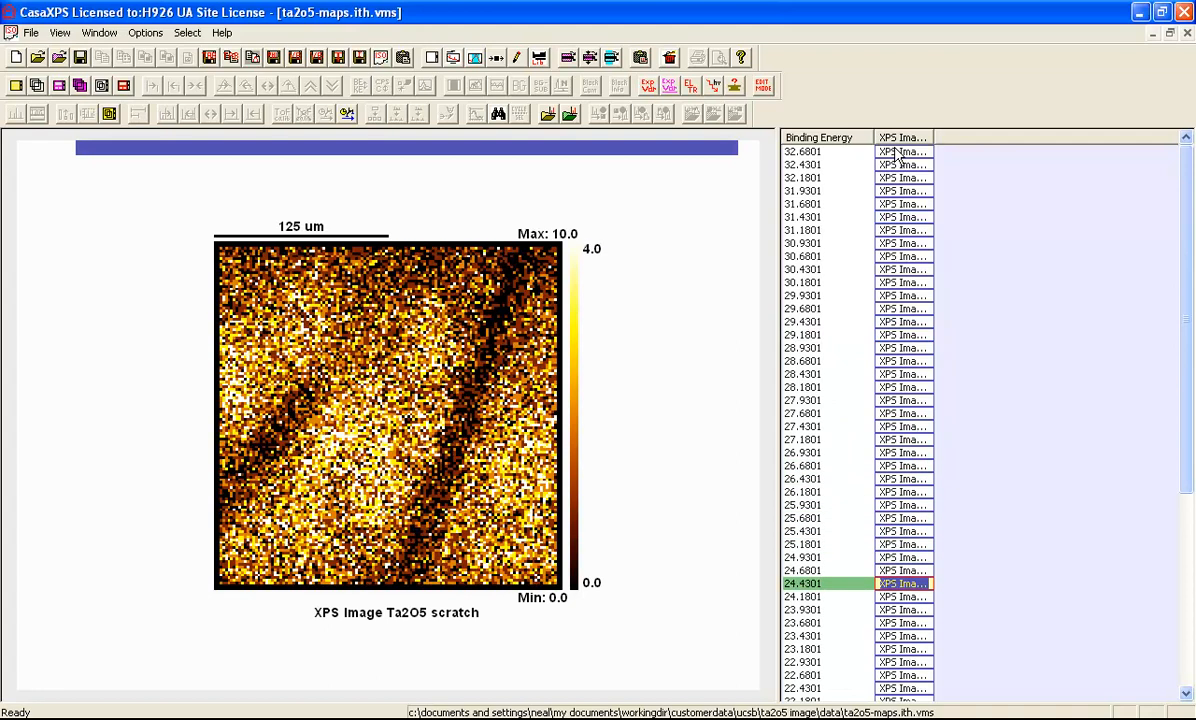
key(Down)
key(Down)
key(Down)
key(Down)
key(Down)
key(Down)
key(Down)
key(Down)
key(Down)
key(Down)
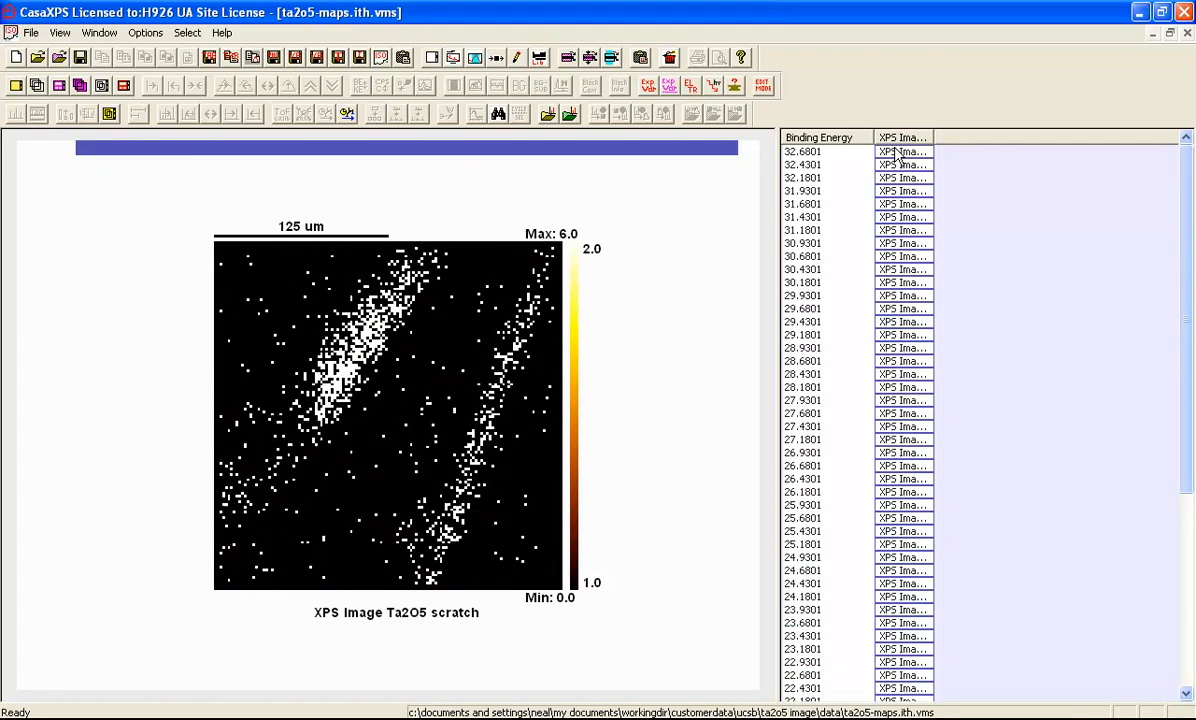
key(Down)
key(Down)
key(Down)
key(Down)
key(Down)
key(Down)
key(Down)
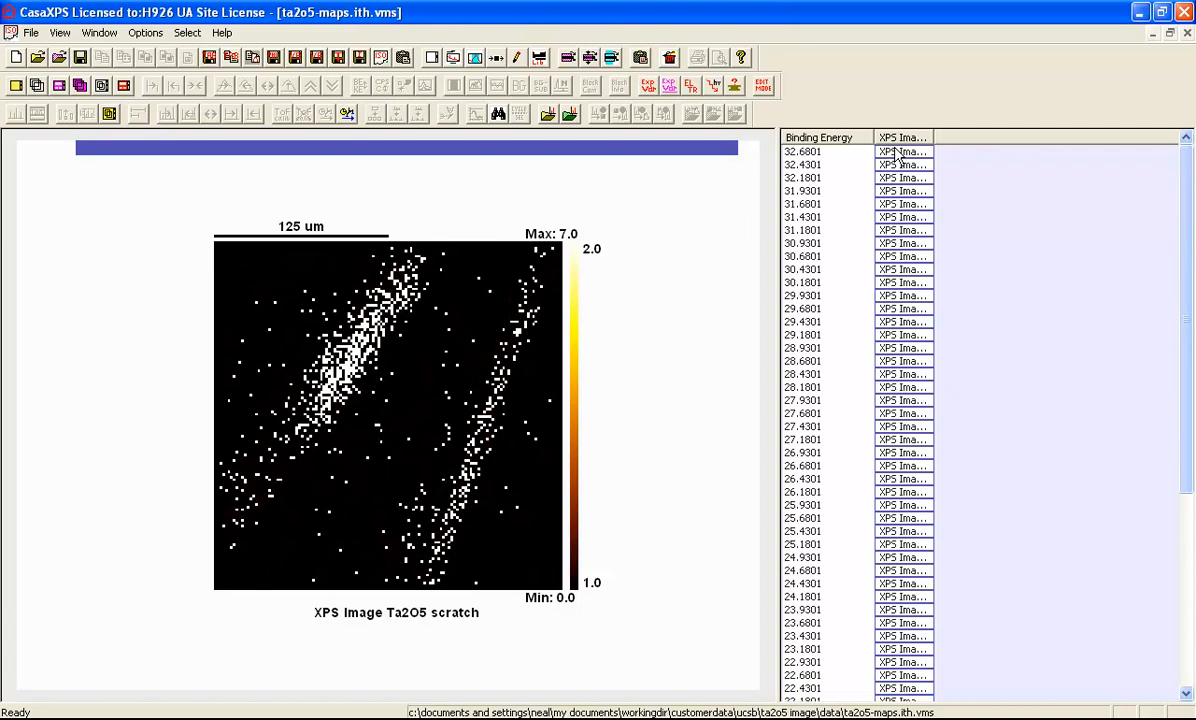
key(Down)
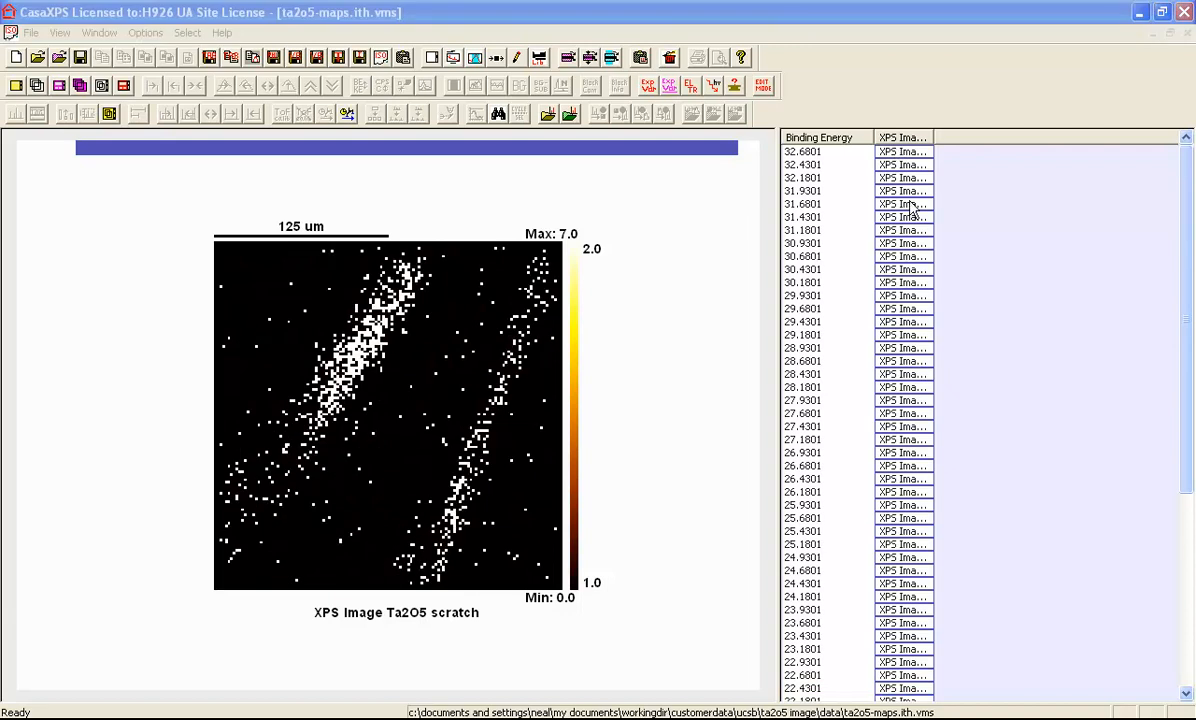
Step: Overlay the whole column of images in one display and open the Image Processing window beside the image
click(903, 137)
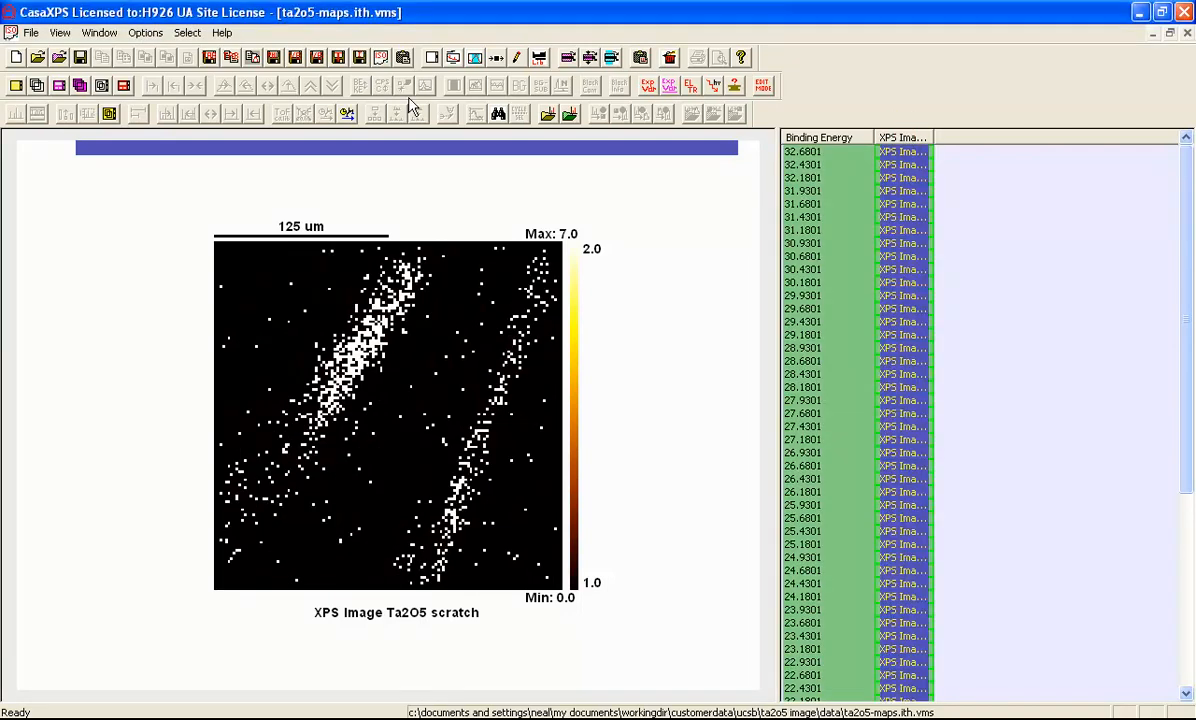
click(36, 85)
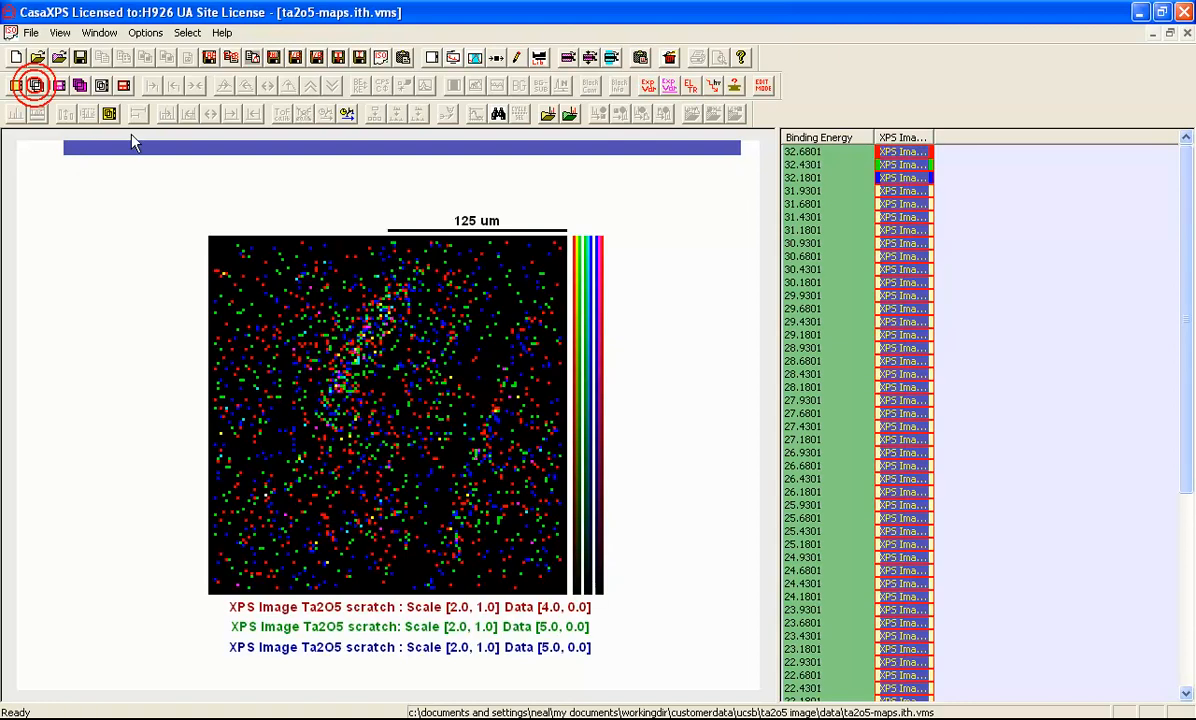
click(145, 32)
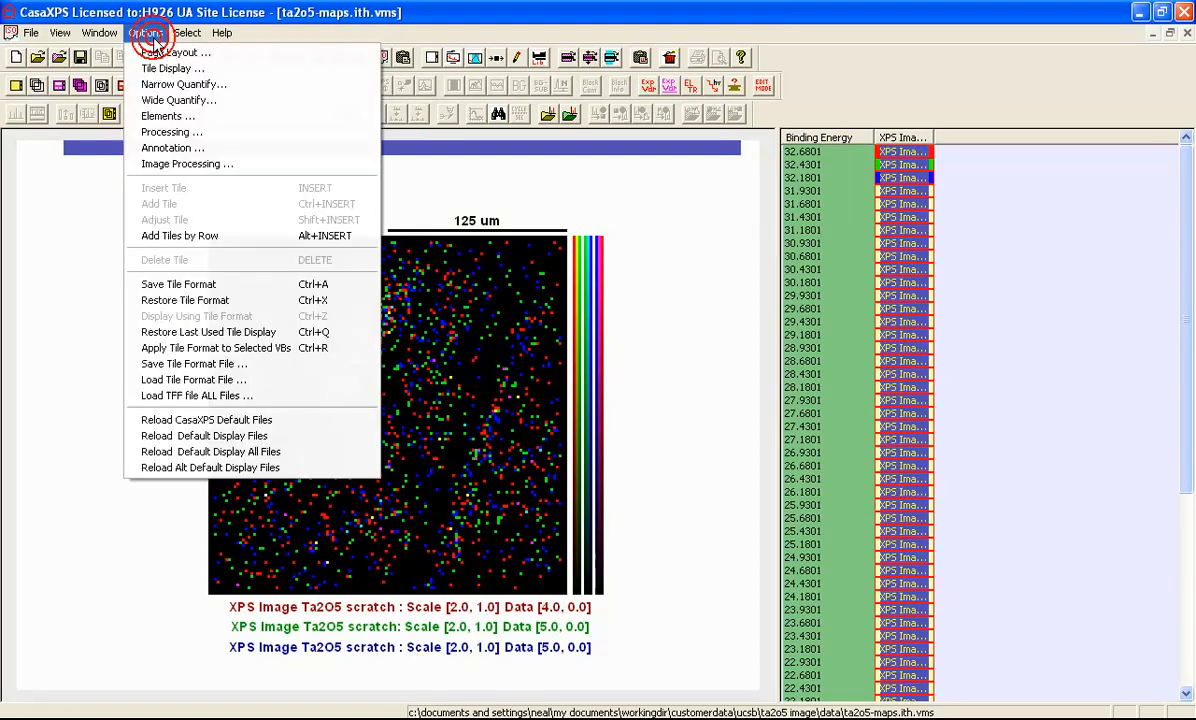
click(171, 164)
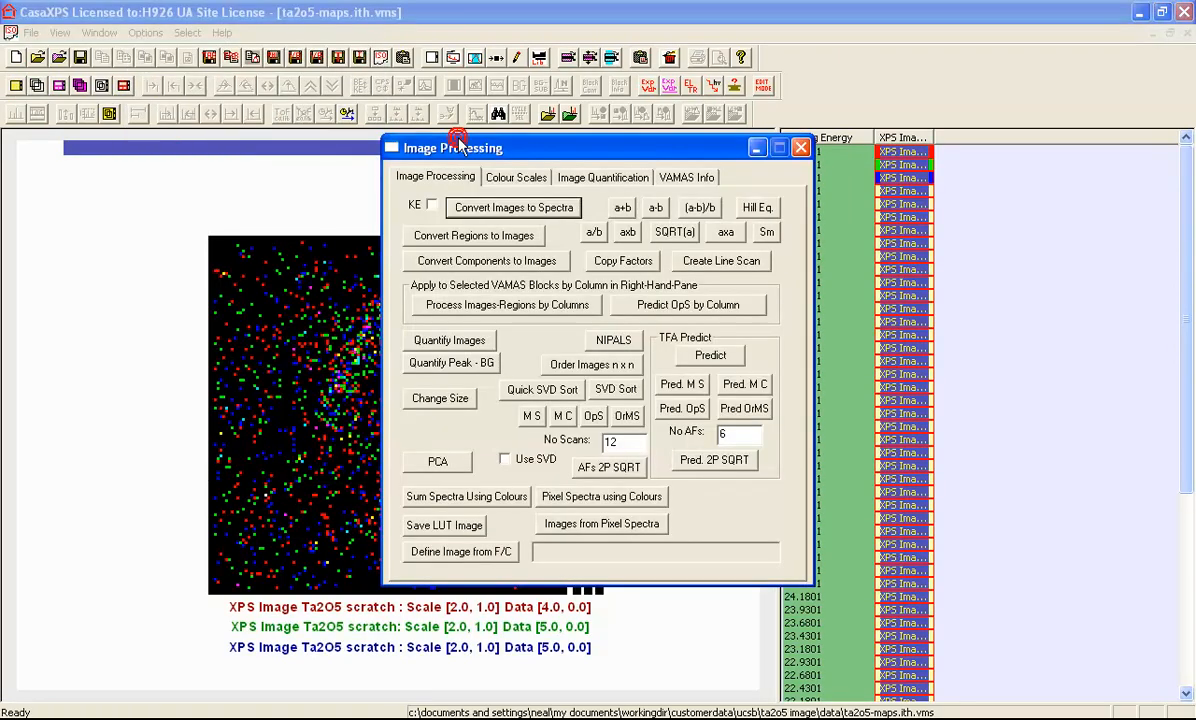
drag(465, 148, 788, 213)
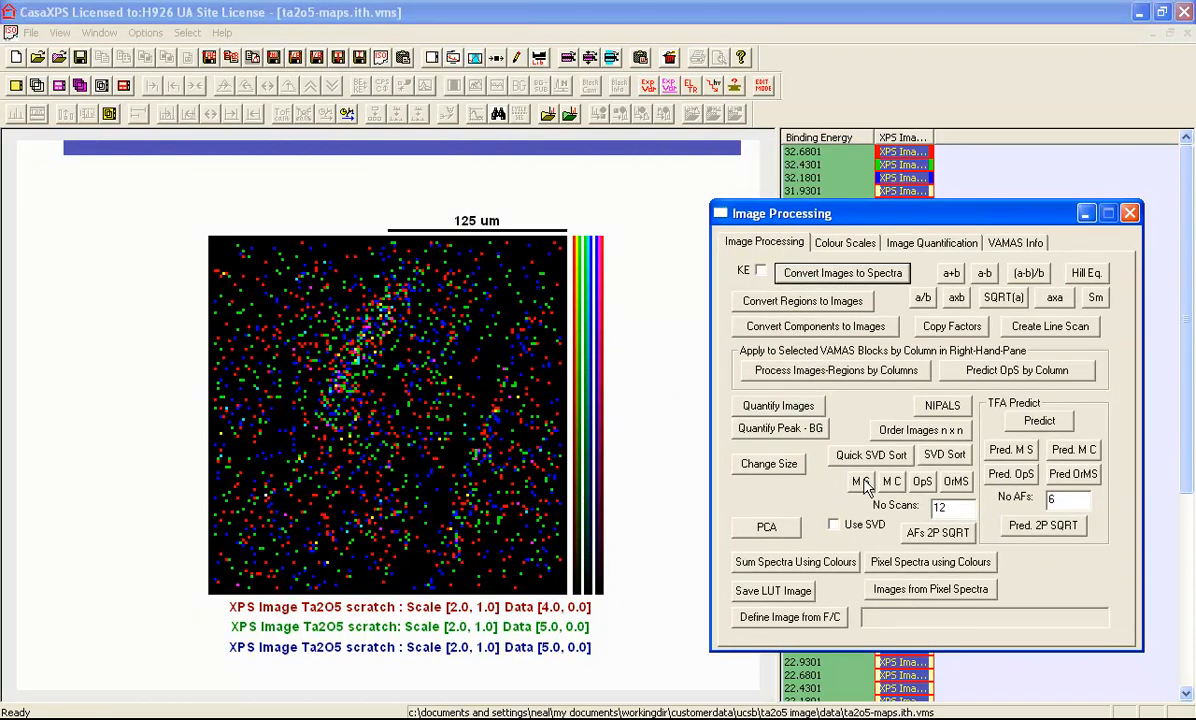
Step: Sum the spectra using colours over the whole image and close the resulting spectrum file
click(840, 242)
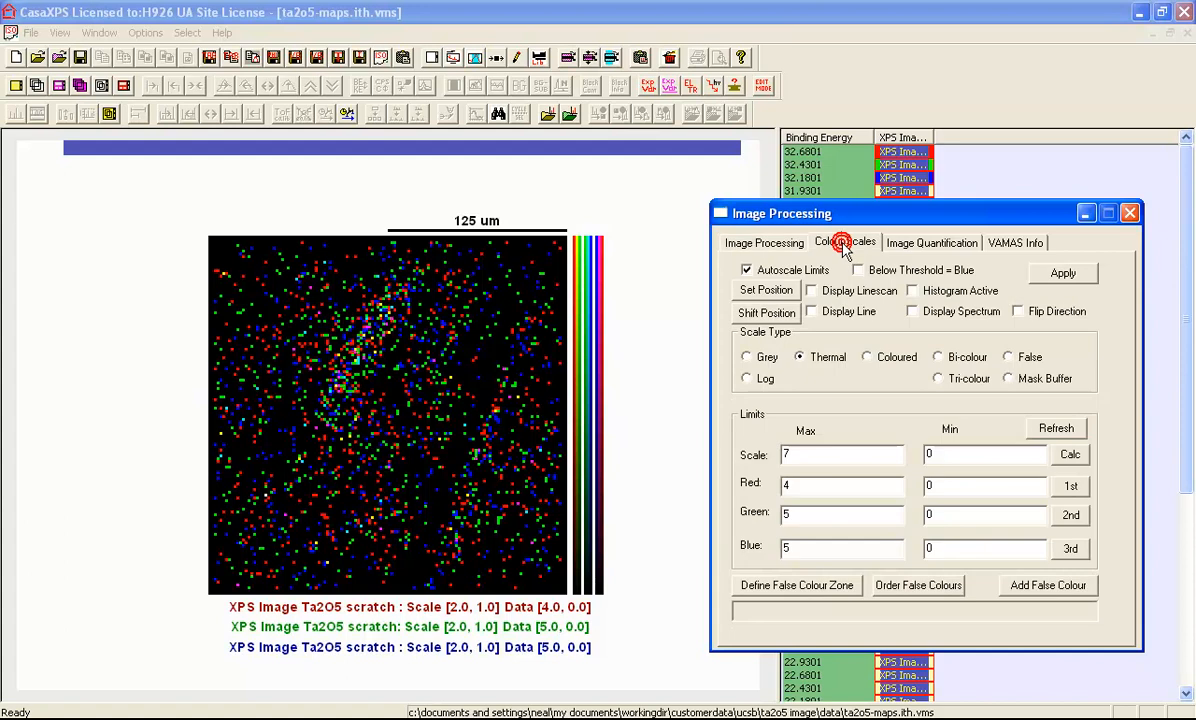
click(902, 245)
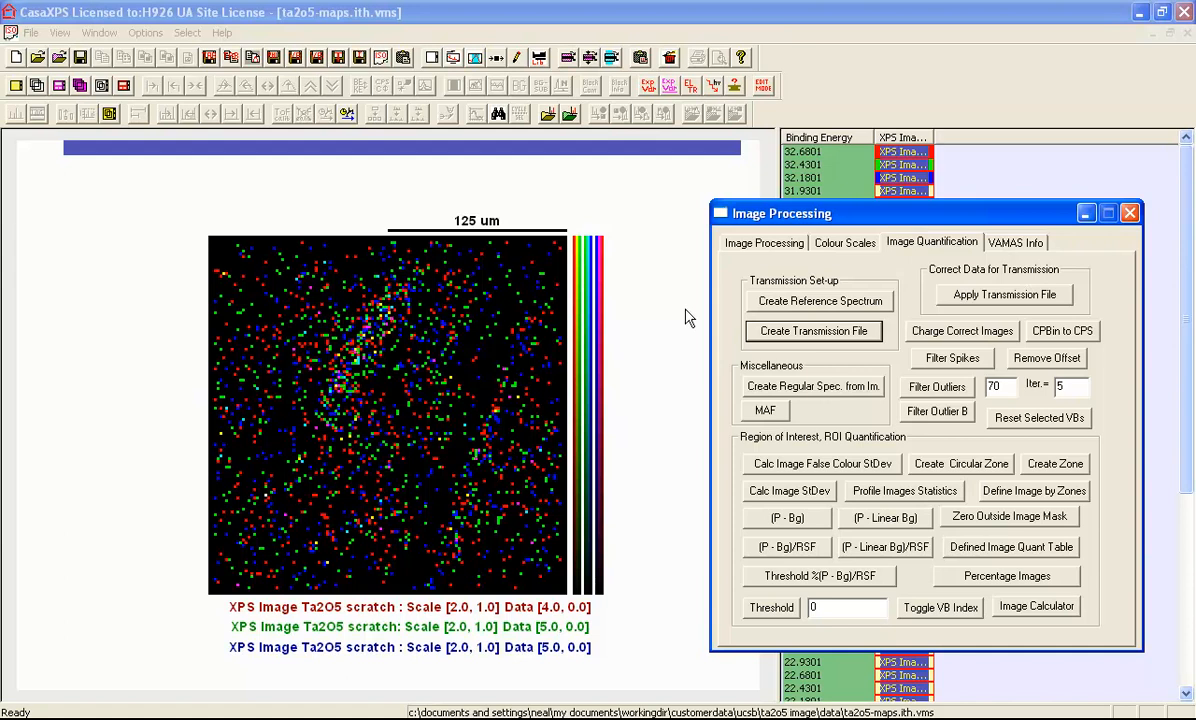
click(753, 243)
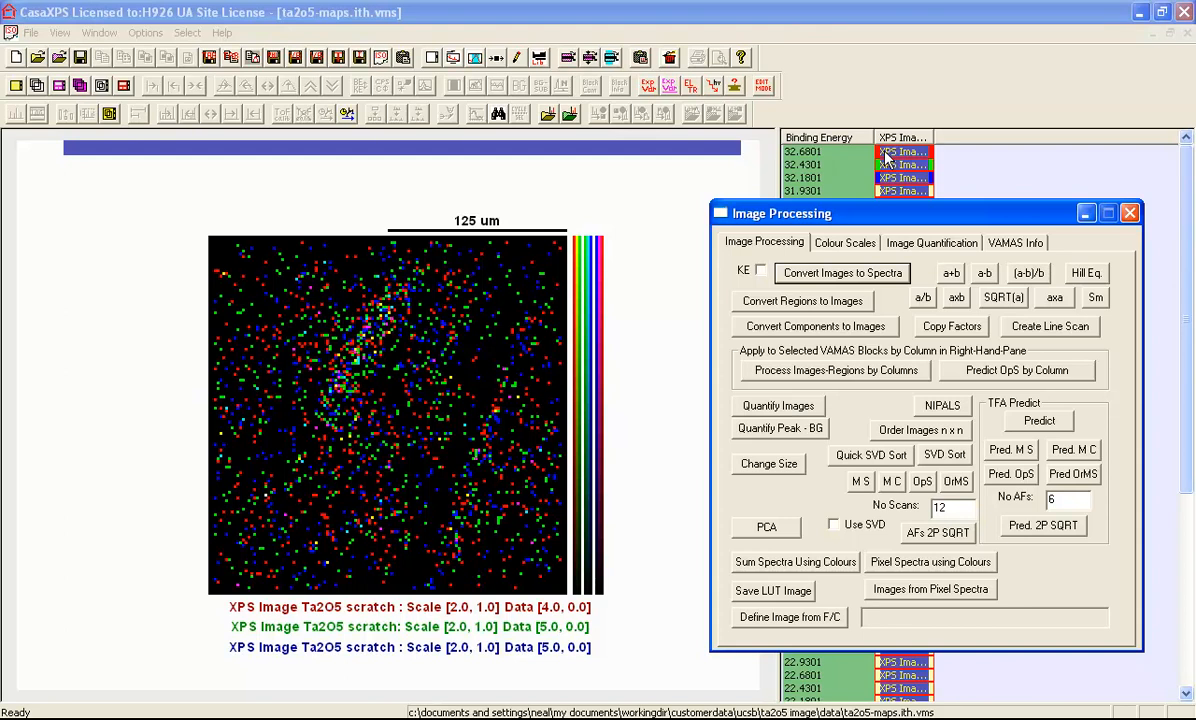
click(796, 563)
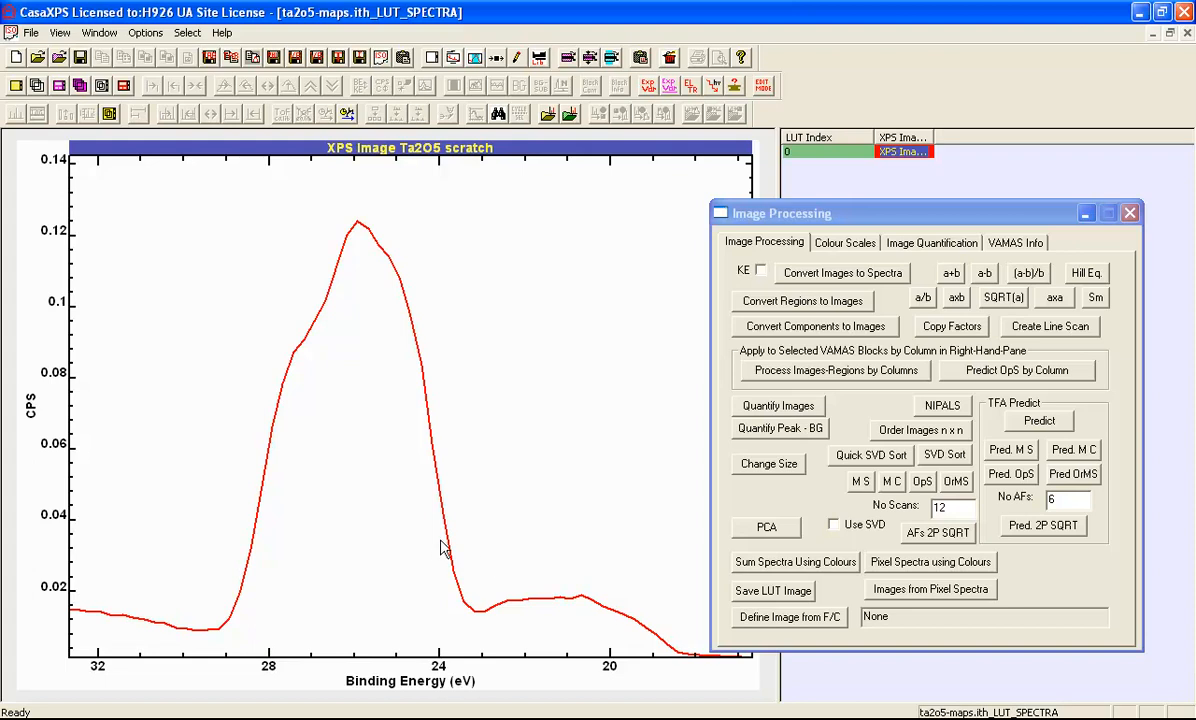
click(1187, 33)
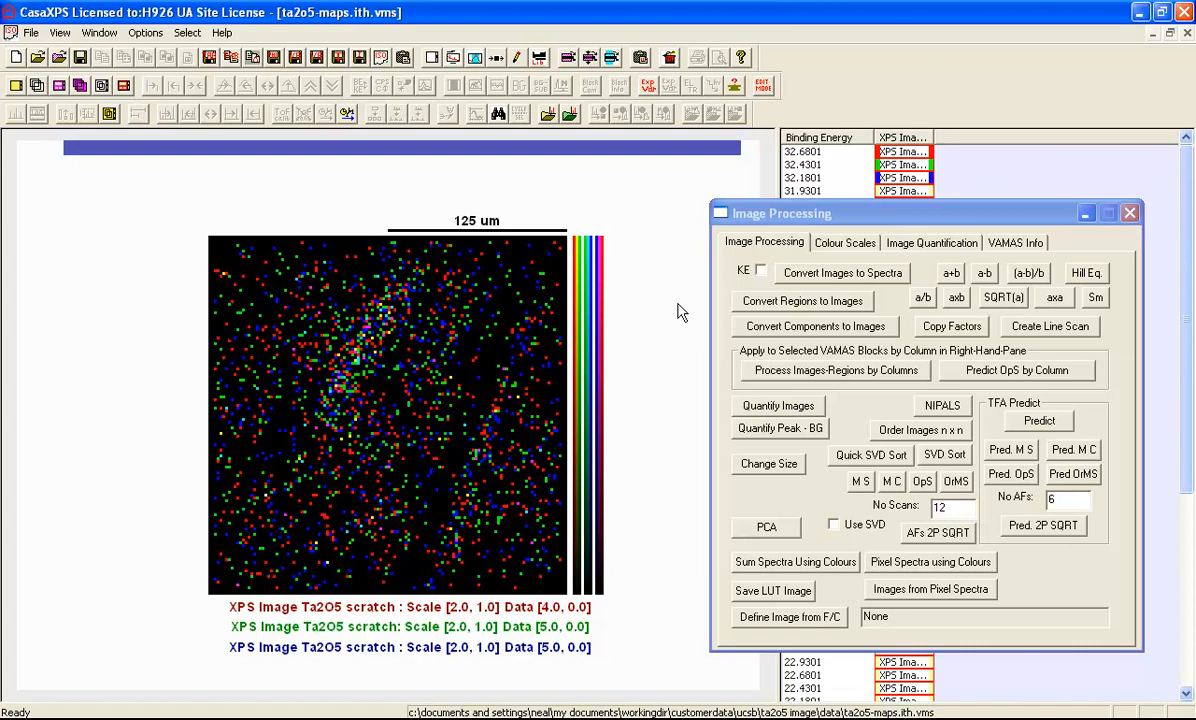
Step: Define the image by zones, dividing it into a 4 x 4 grid of colours
click(928, 245)
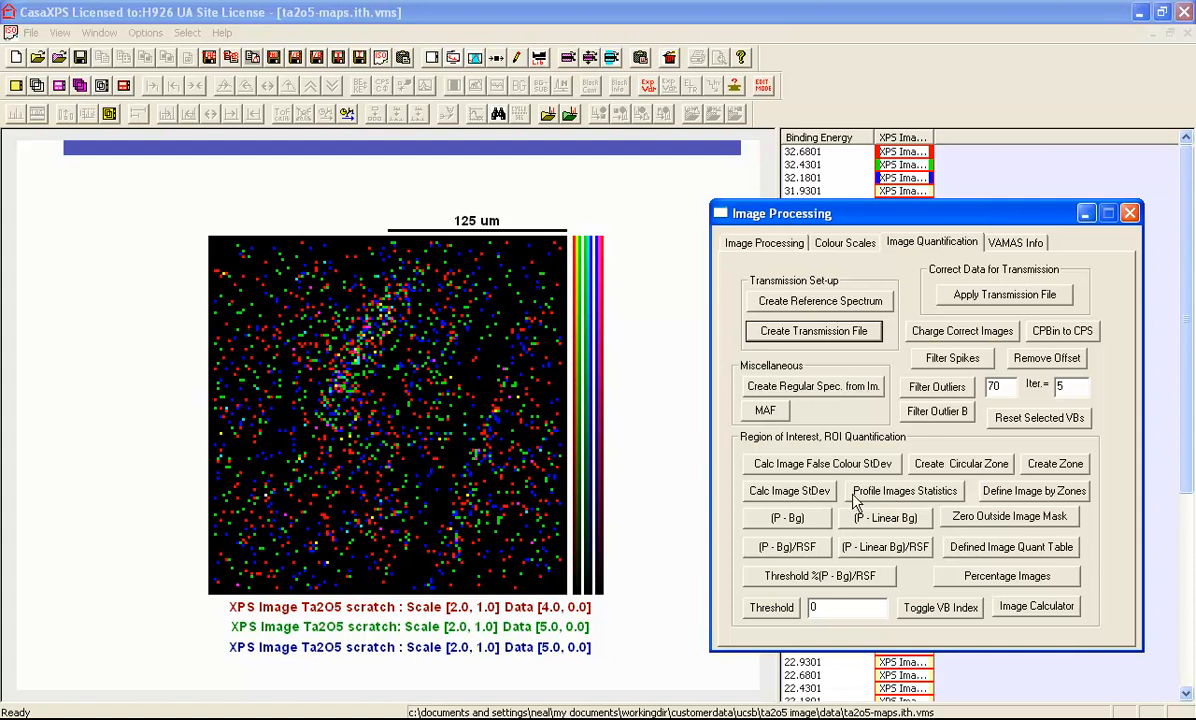
click(1037, 492)
click(960, 465)
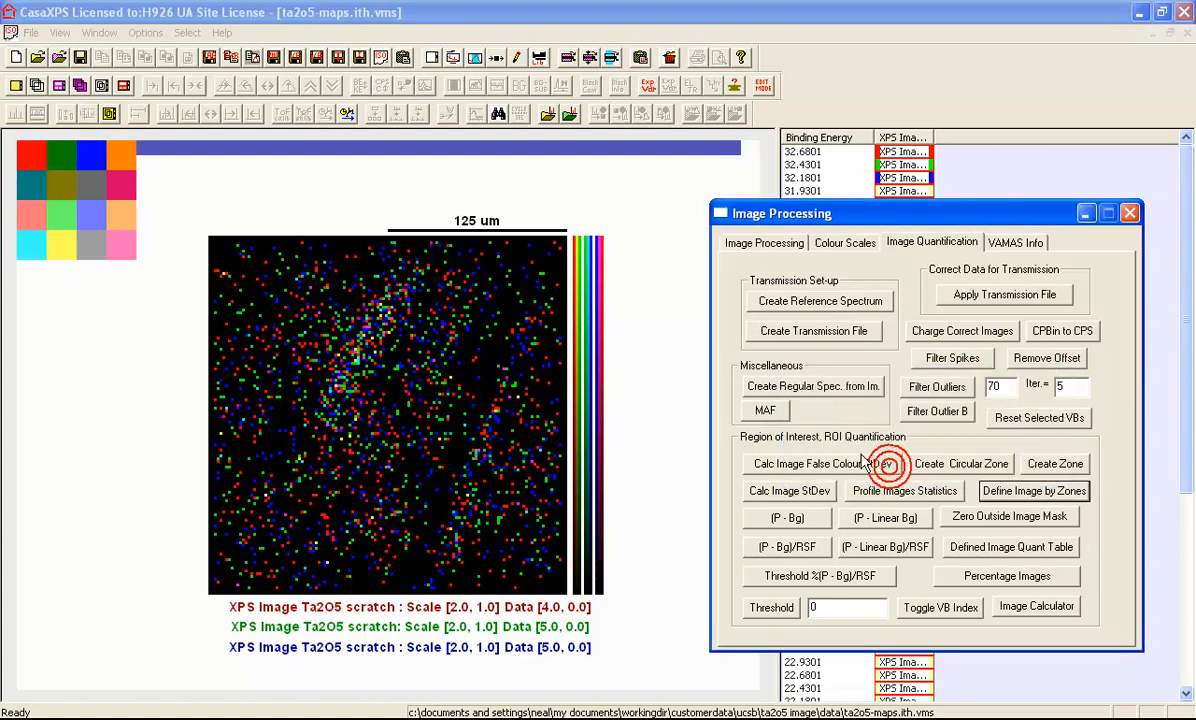
click(35, 168)
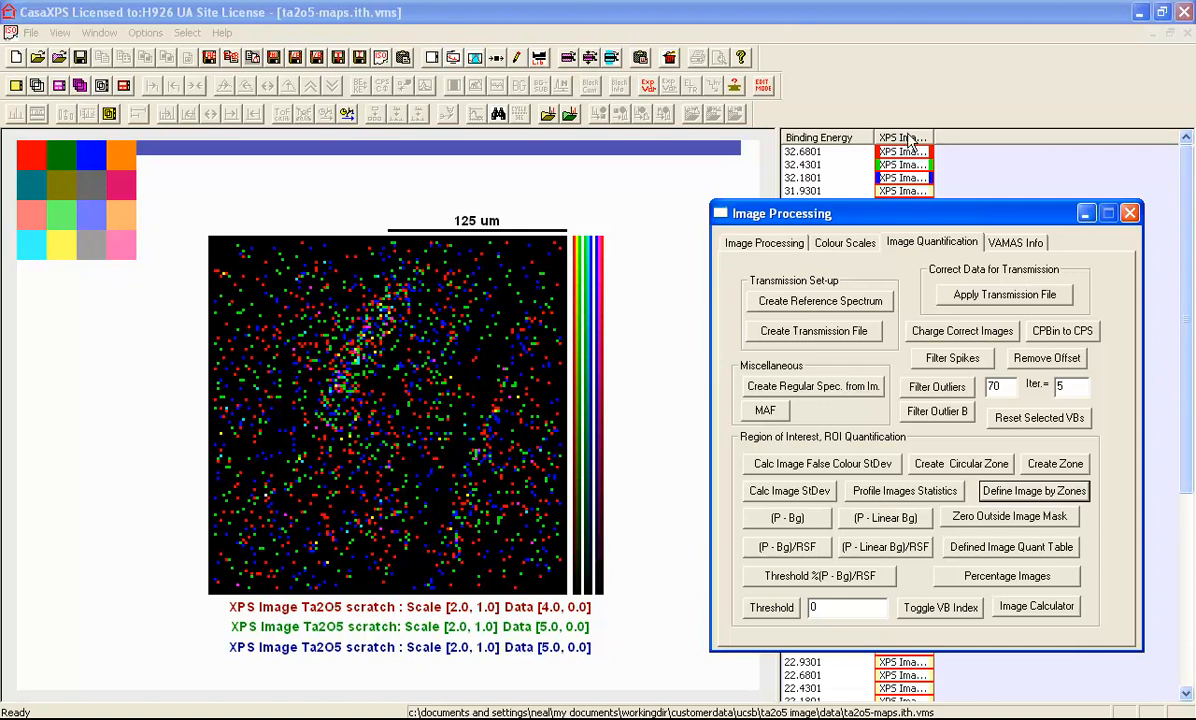
Step: Sum the spectra using colours for each image zone and move the Image Processing window clear of the spectra list
click(746, 241)
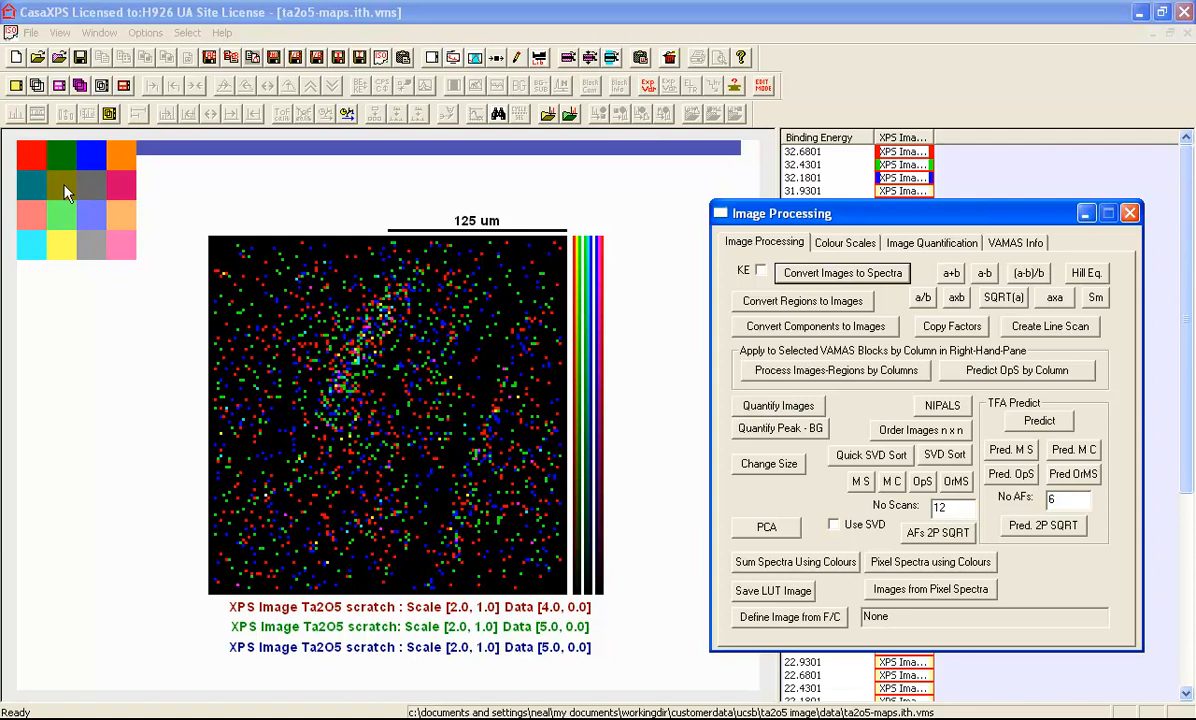
click(762, 565)
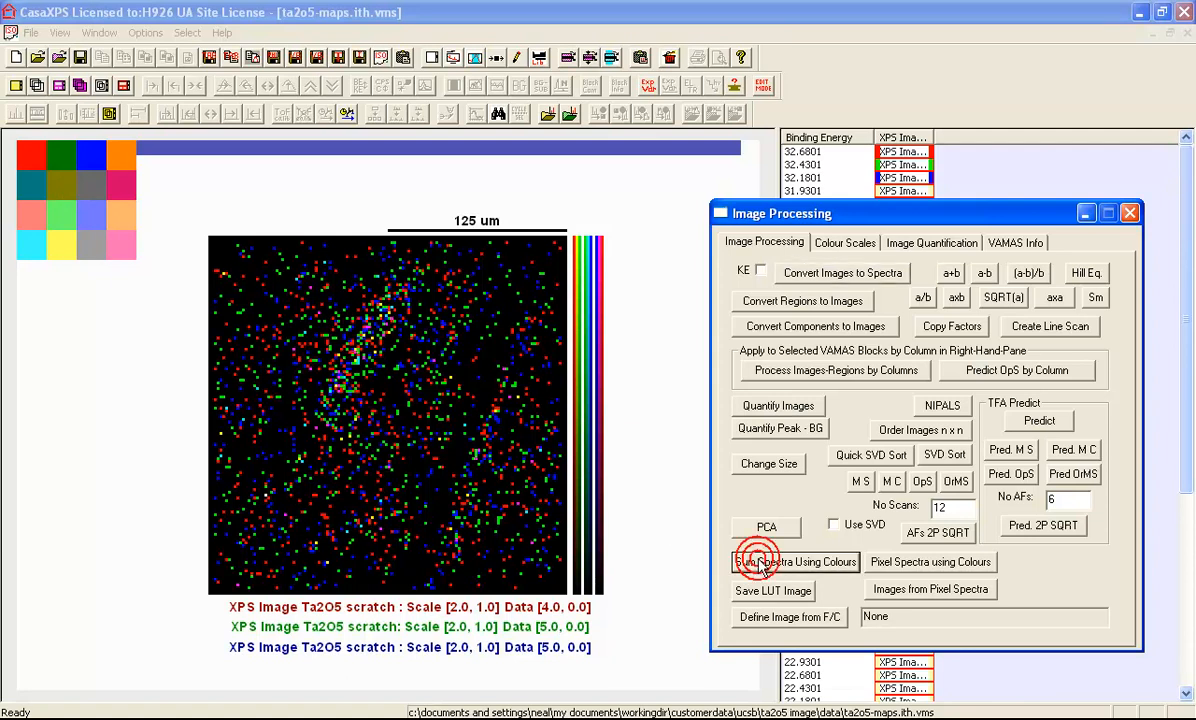
drag(750, 213, 895, 311)
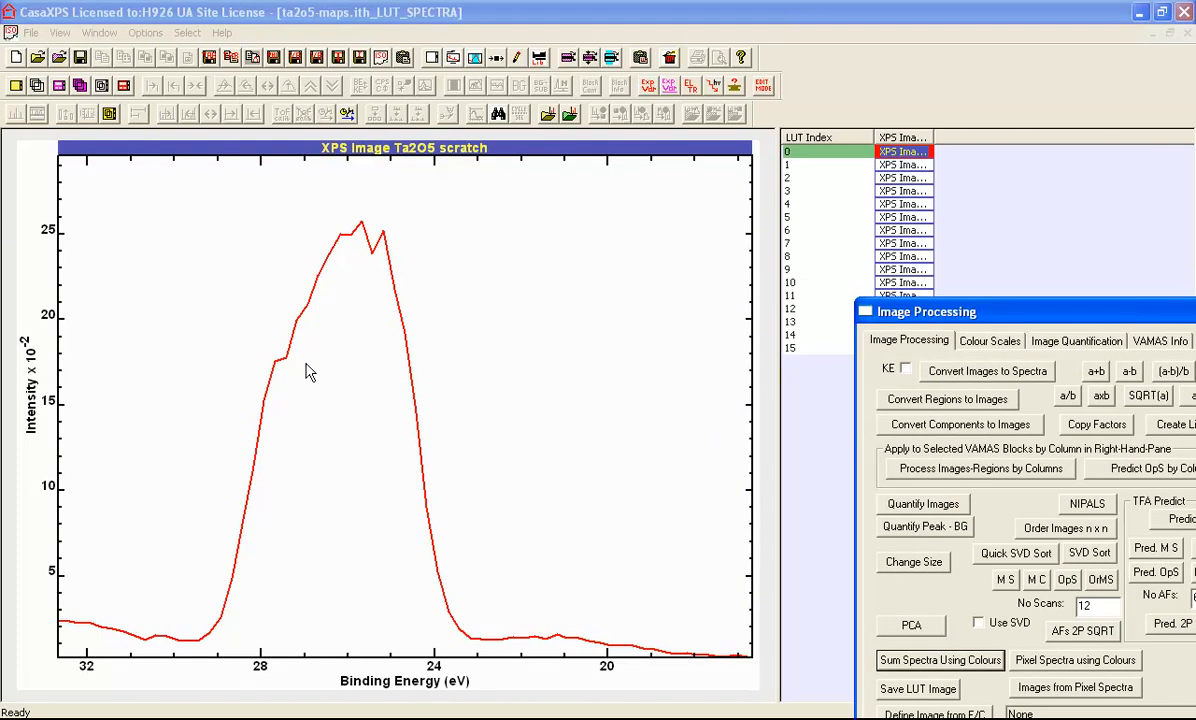
Step: Compare the summed spectra of the individual zones by moving back and forth through the LUT index rows
click(895, 167)
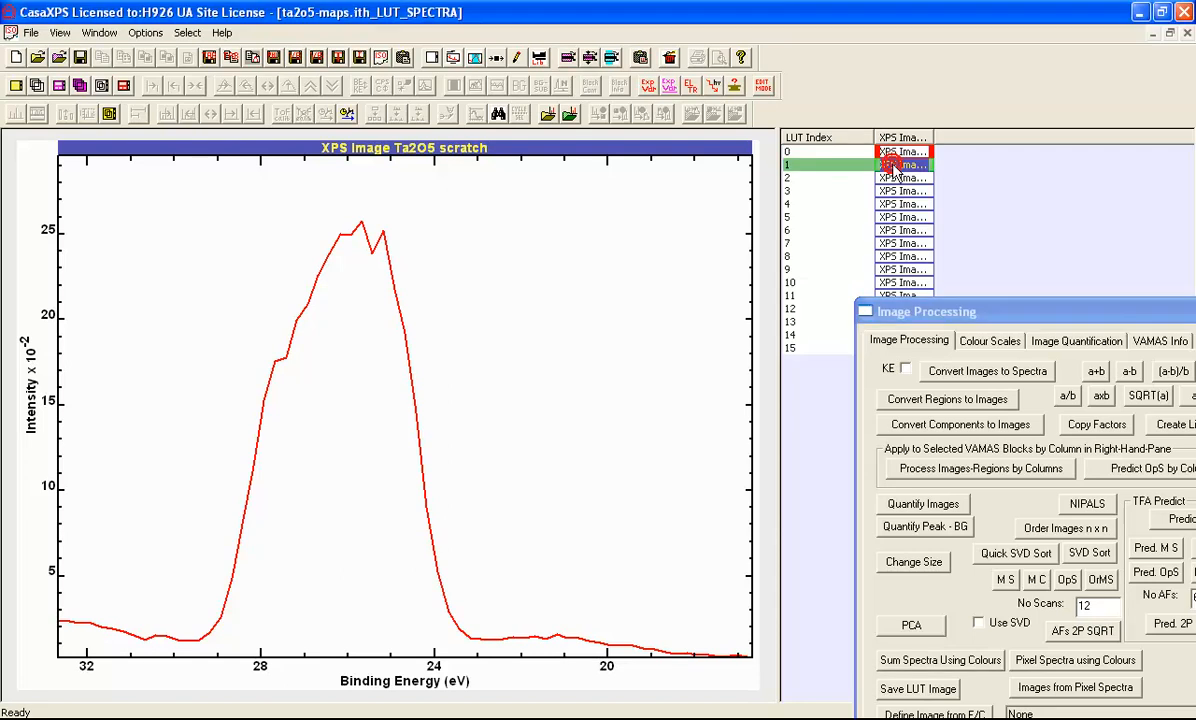
key(Down)
key(Down)
key(Down)
key(Down)
key(Down)
key(Down)
key(Down)
key(Down)
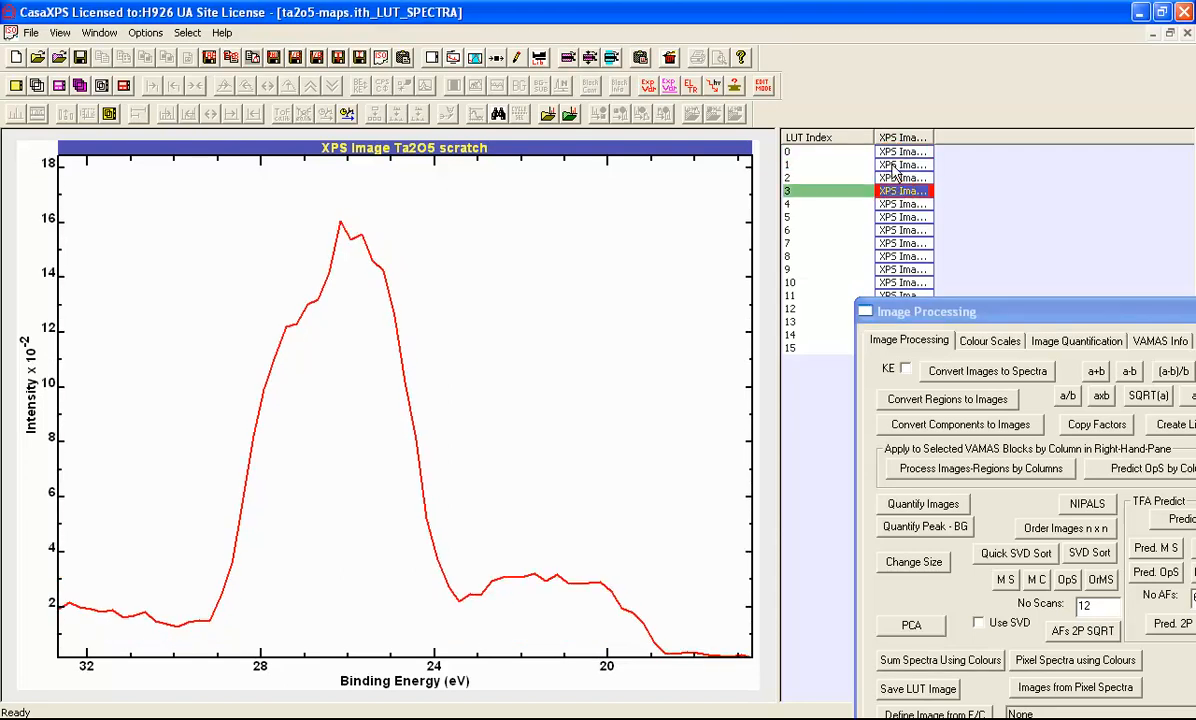
key(Down)
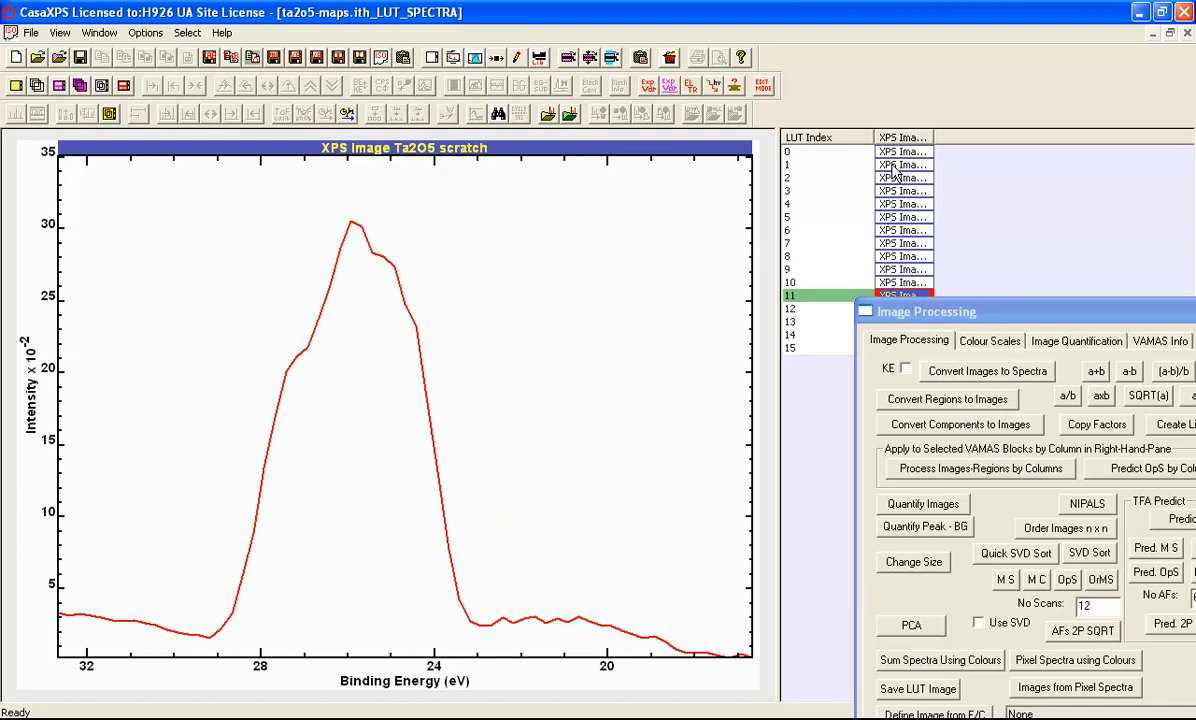
key(Up)
key(Up)
key(Up)
key(Up)
key(Up)
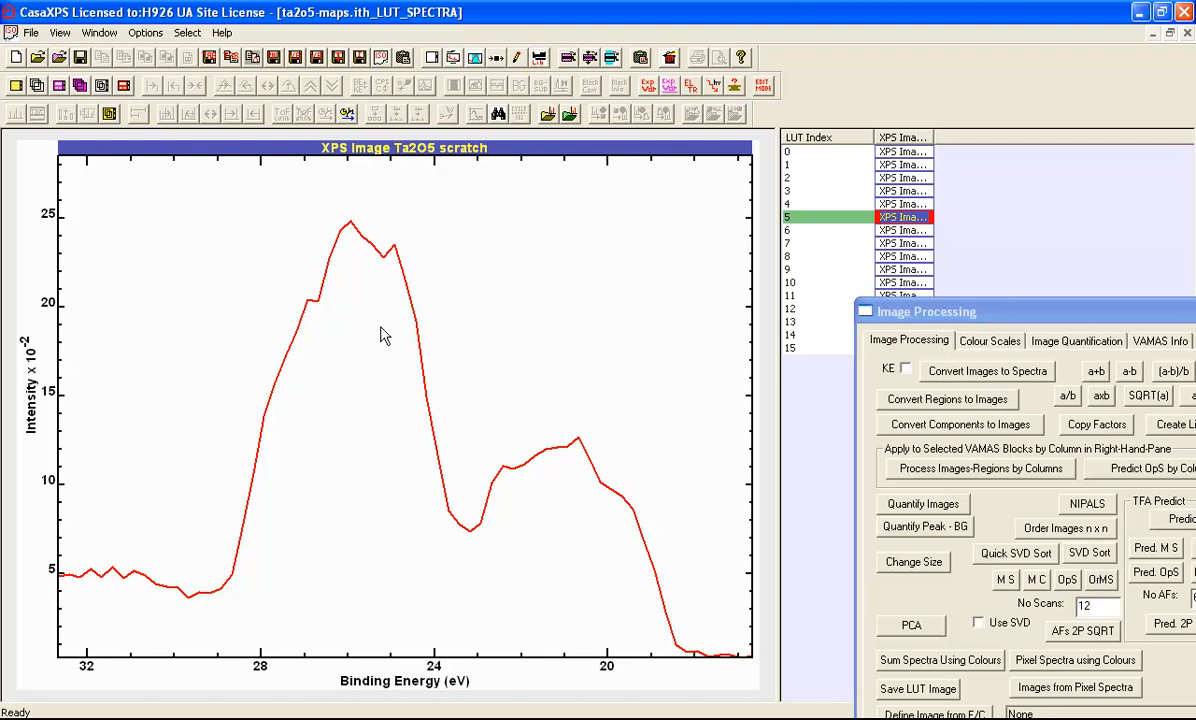
key(Up)
key(Up)
key(Up)
key(Up)
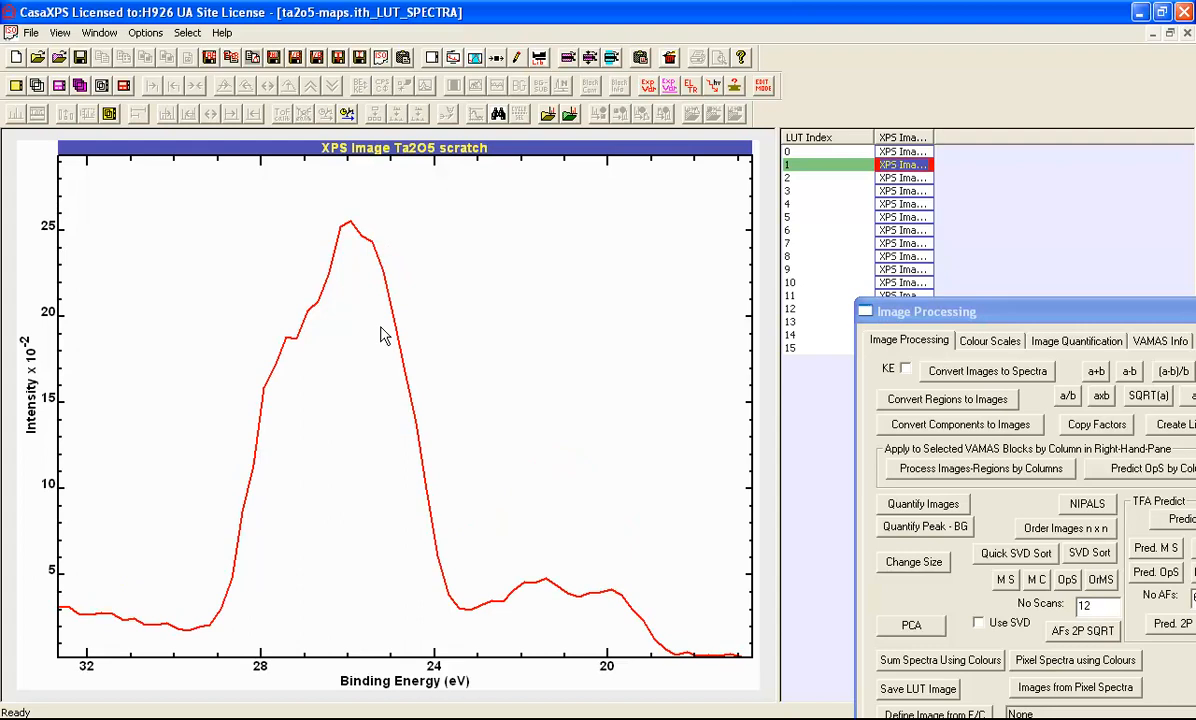
key(Down)
key(Down)
key(Down)
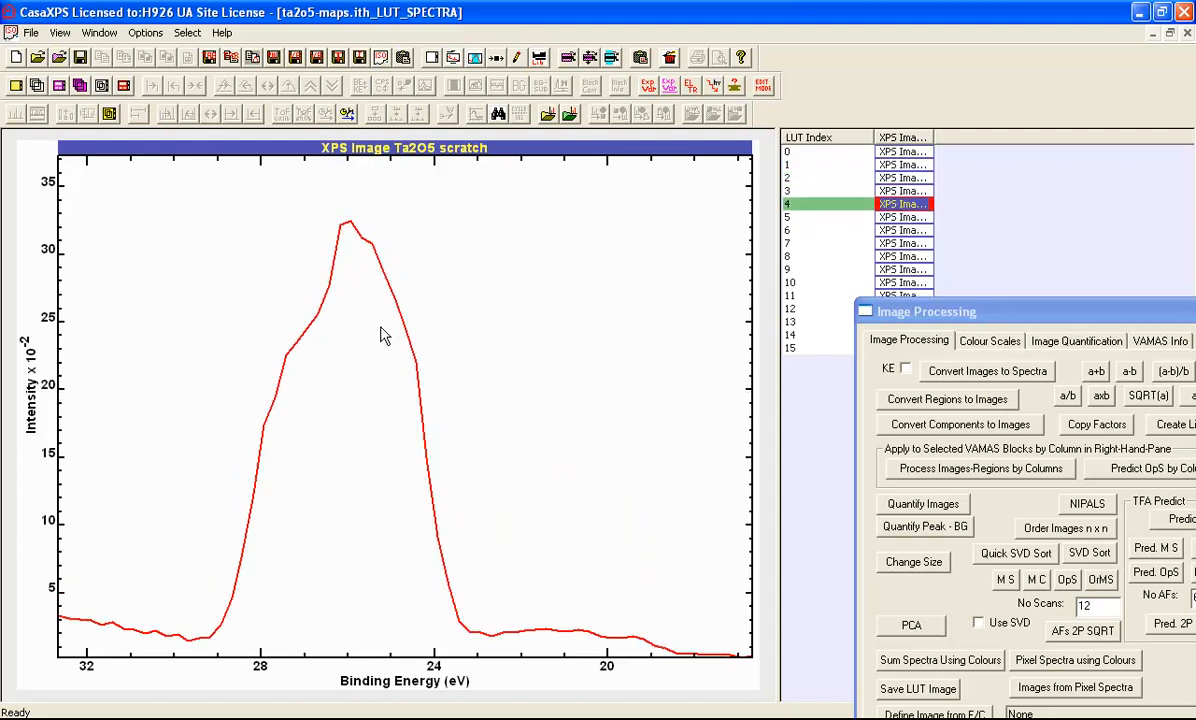
key(Down)
key(Down)
key(Down)
key(Down)
key(Down)
key(Down)
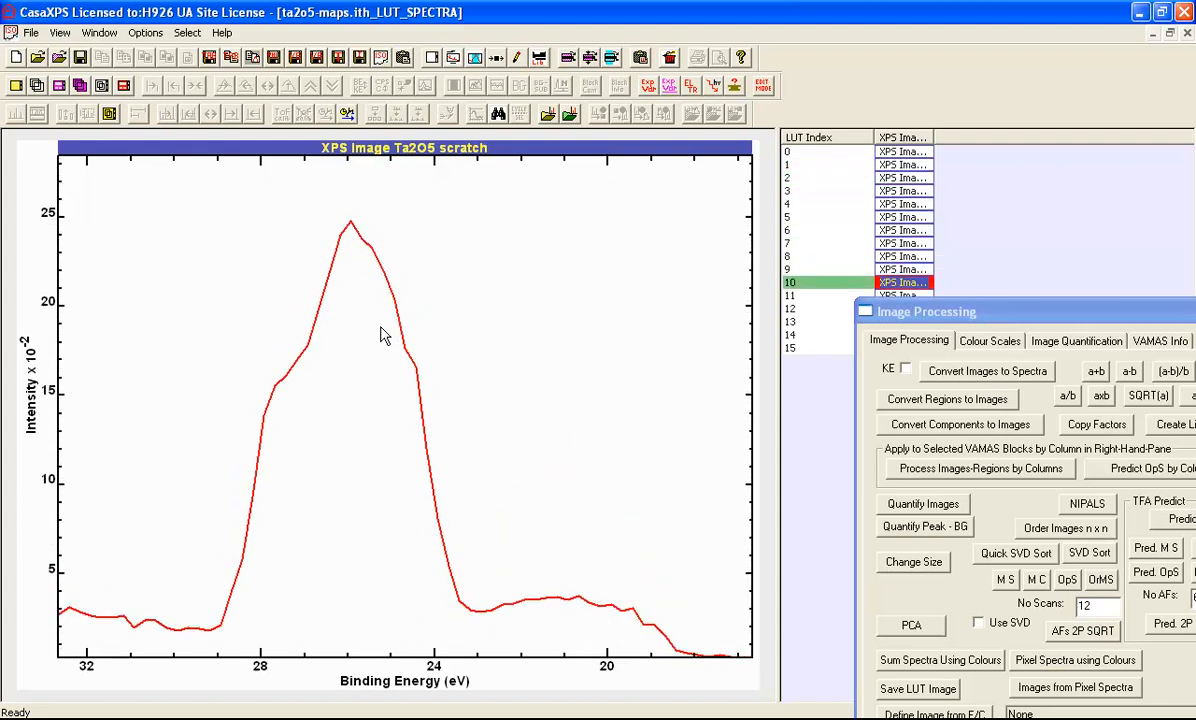